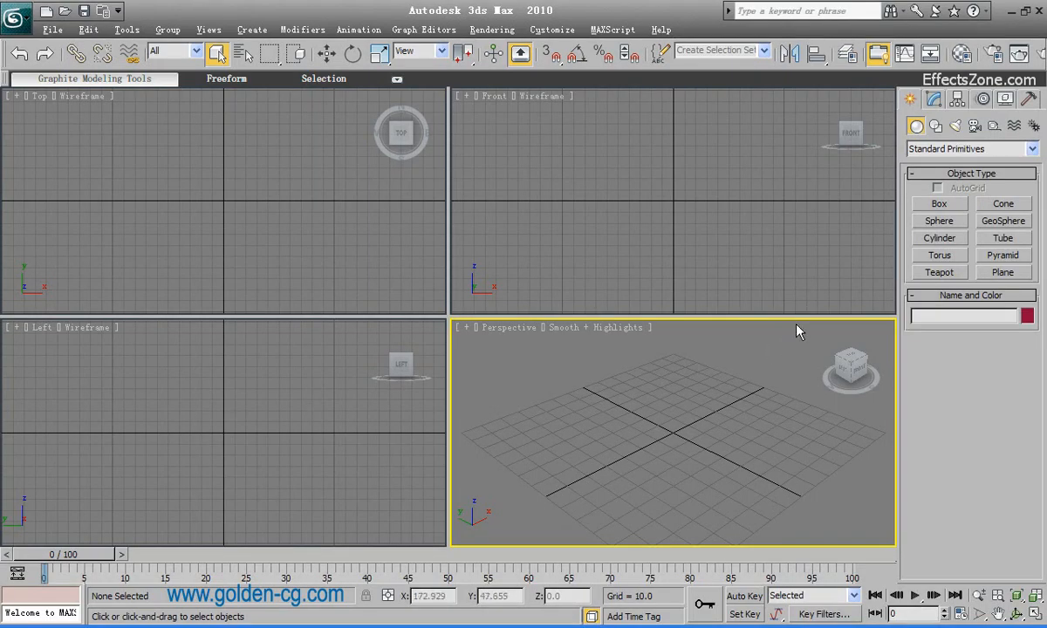
Switch object creation to the Shapes category with the Splines type
click(935, 125)
click(1020, 151)
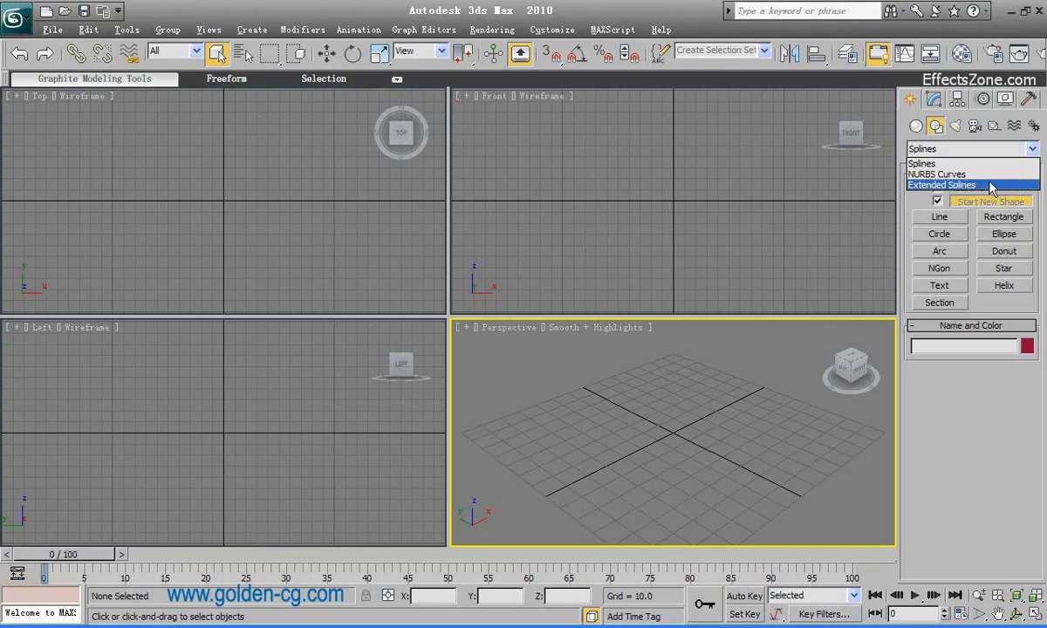
click(926, 163)
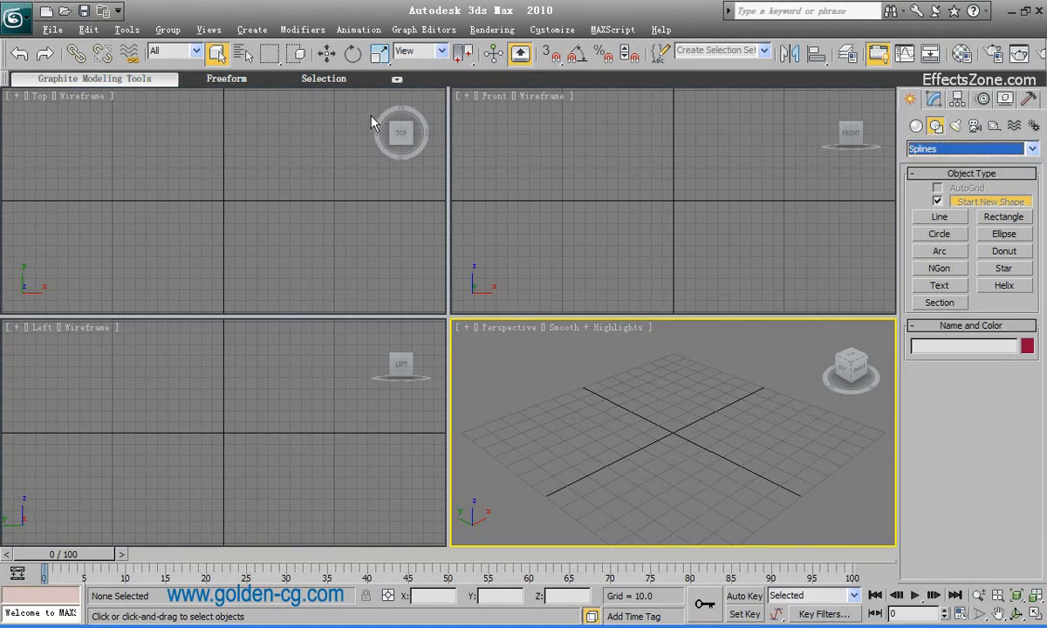
click(262, 30)
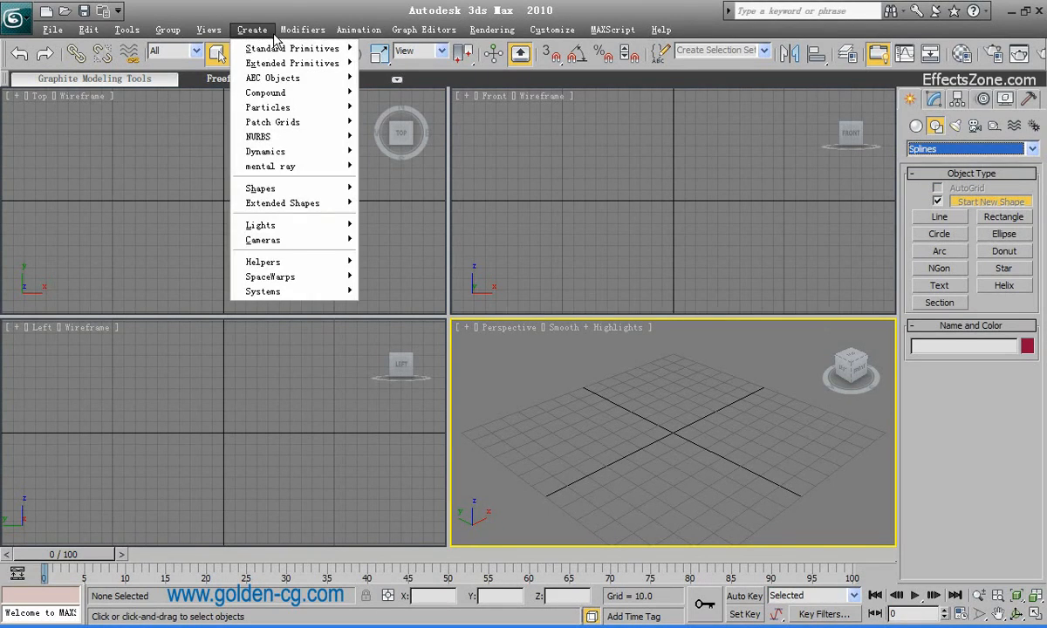
mouse_move(283, 191)
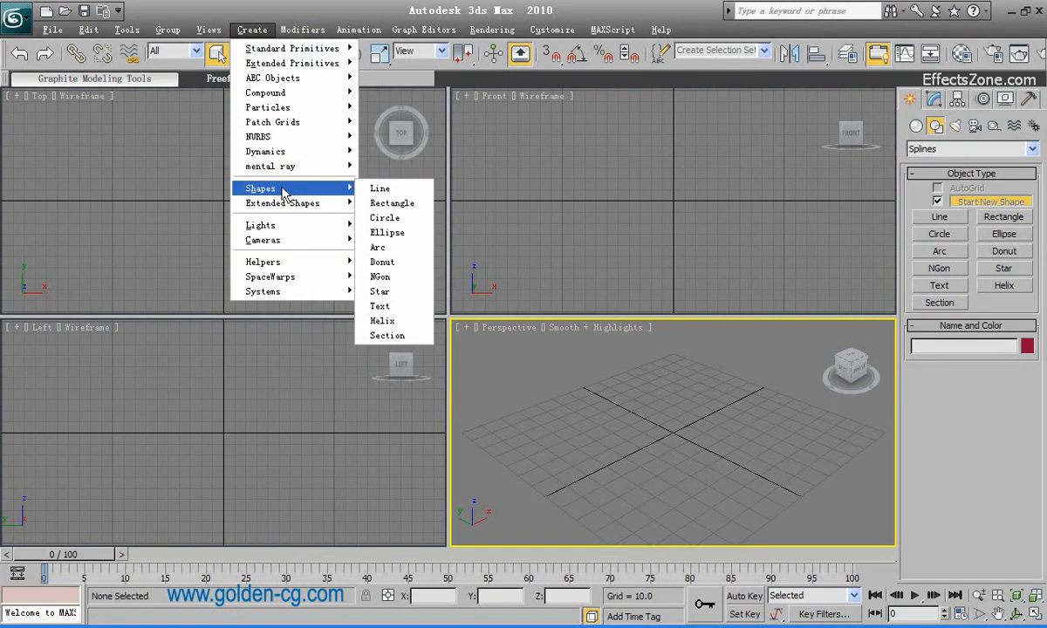
click(854, 253)
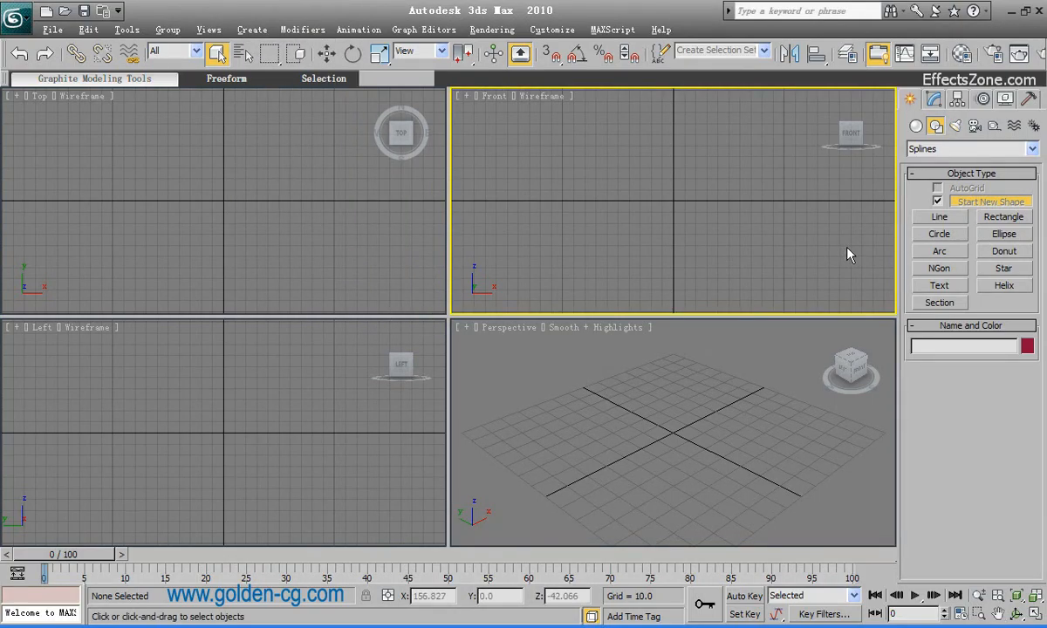
Draw a circle with a radius of about 31 and a rectangle about 49 by 56 in the Perspective view
click(923, 236)
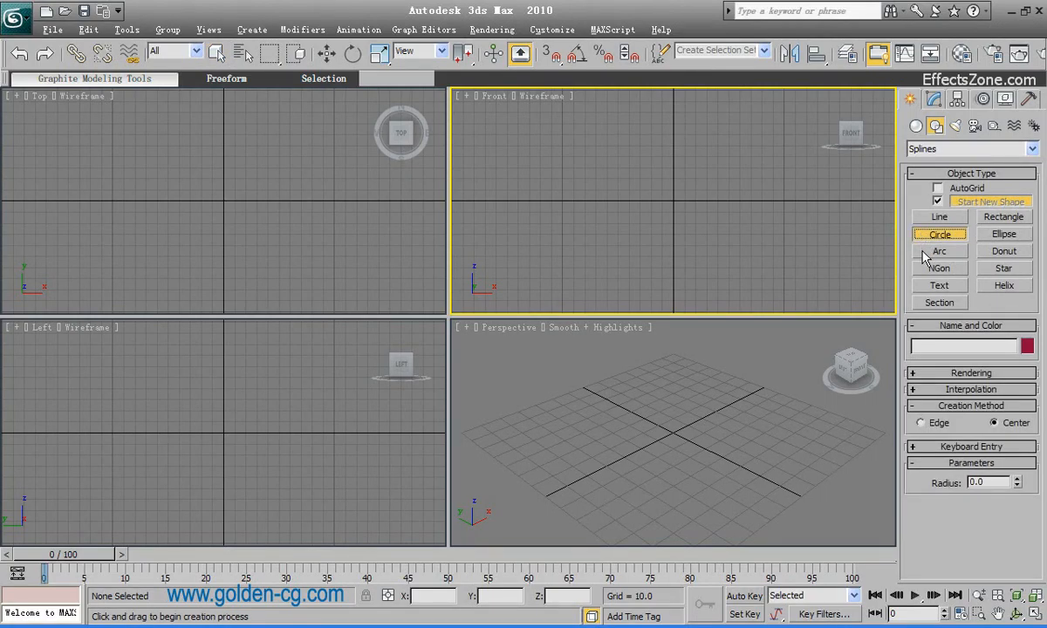
click(926, 255)
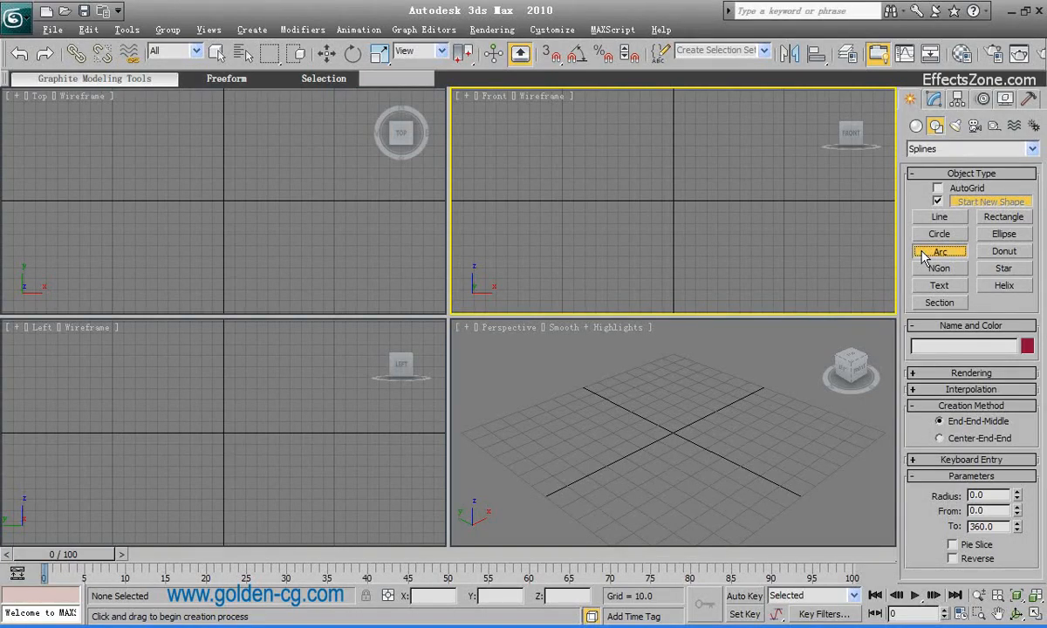
click(926, 236)
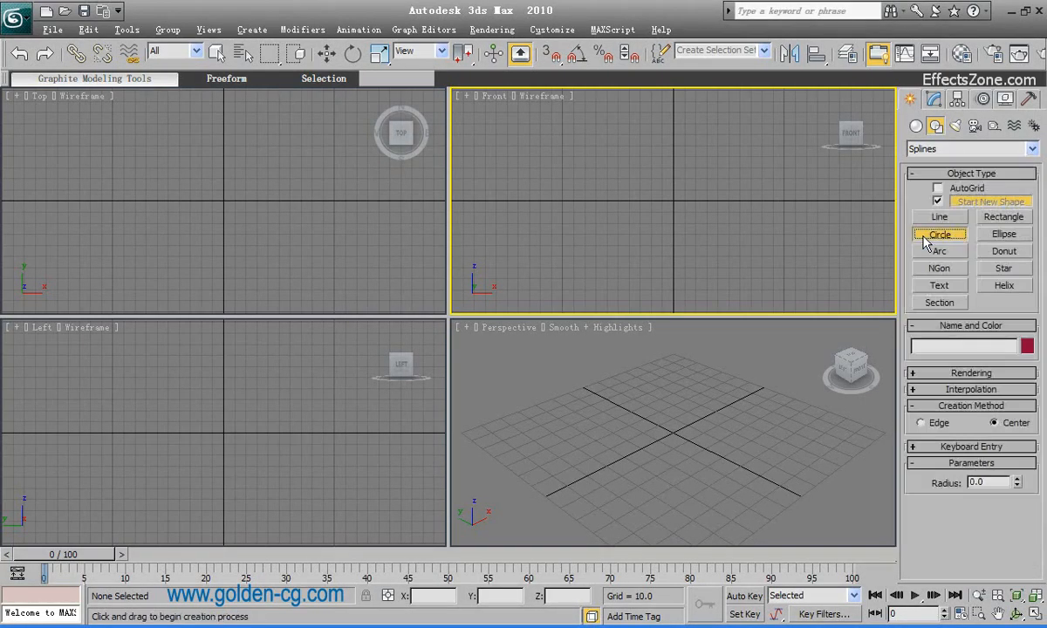
drag(549, 425, 612, 428)
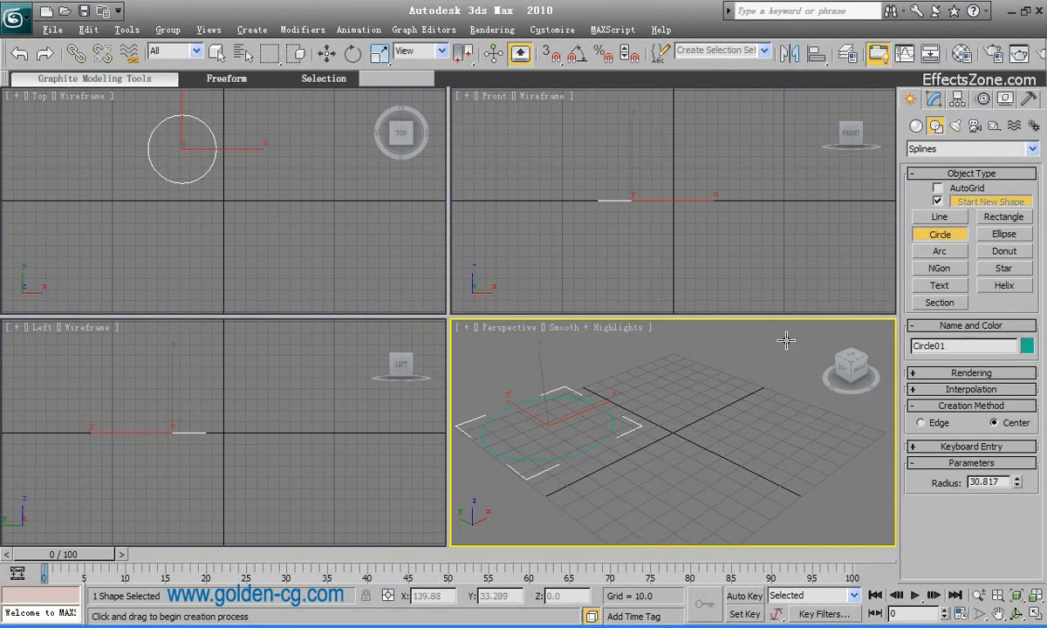
click(1004, 218)
drag(645, 380, 778, 381)
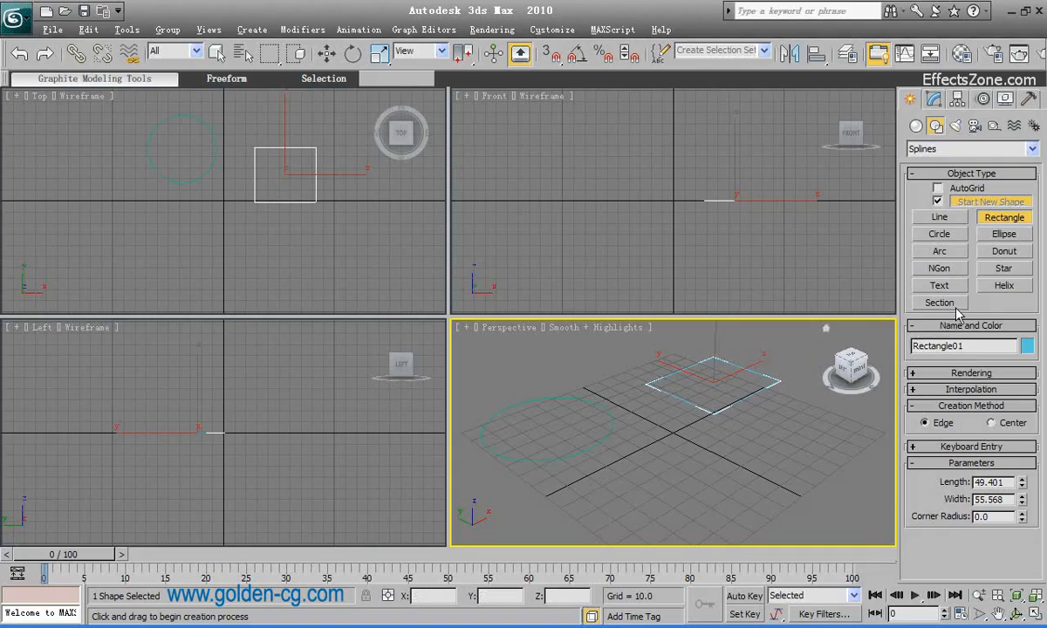
Draw a six-point star with radii of about 31 and 54, and place a size 100 "MAX Text" shape in the Perspective view
click(1017, 271)
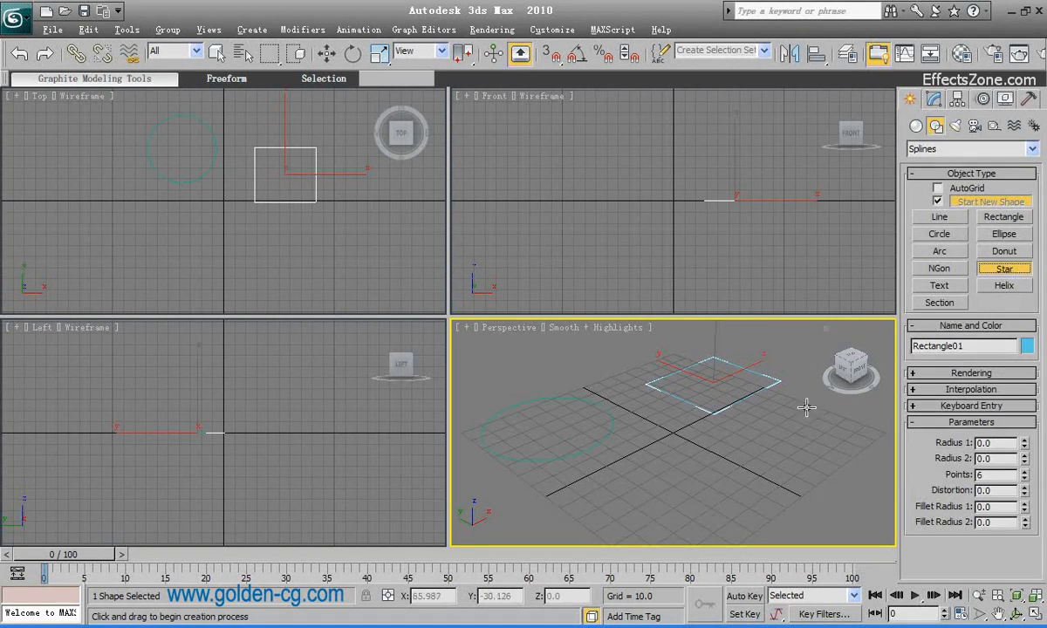
drag(668, 453, 738, 453)
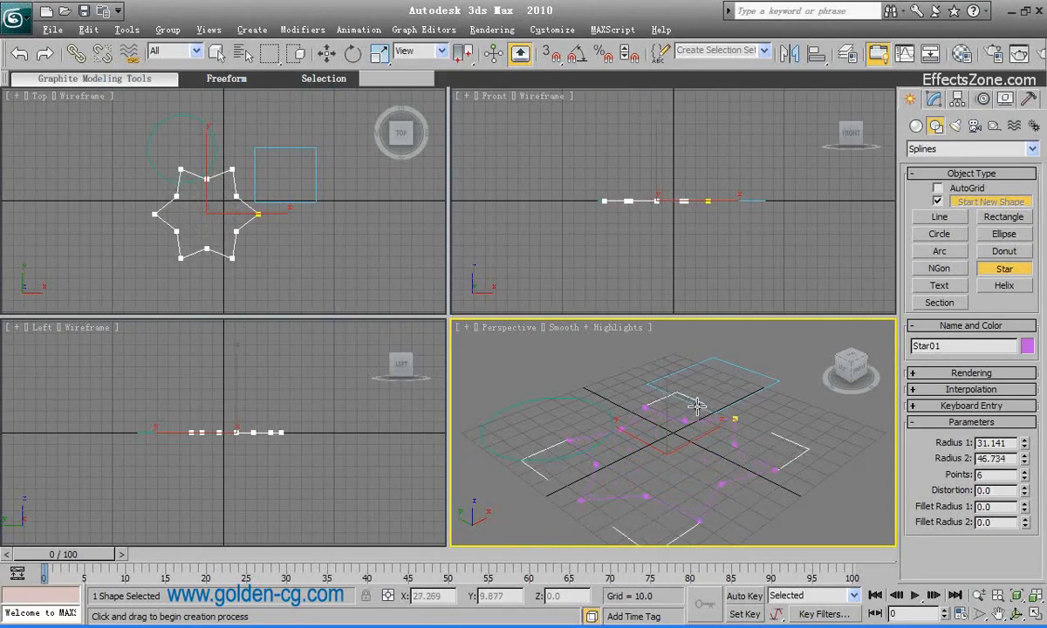
click(696, 400)
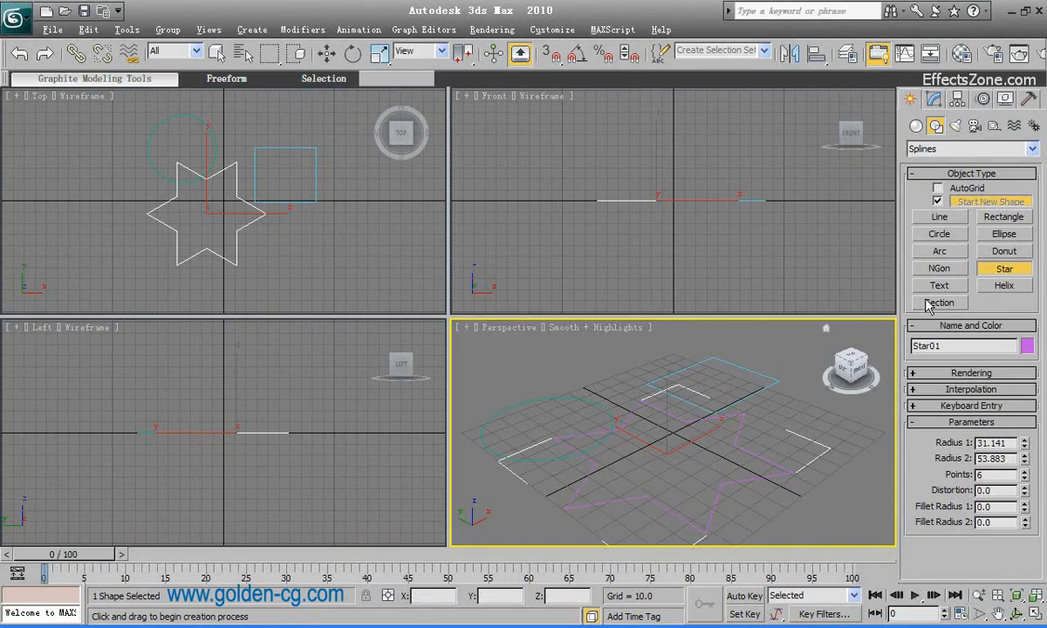
click(949, 287)
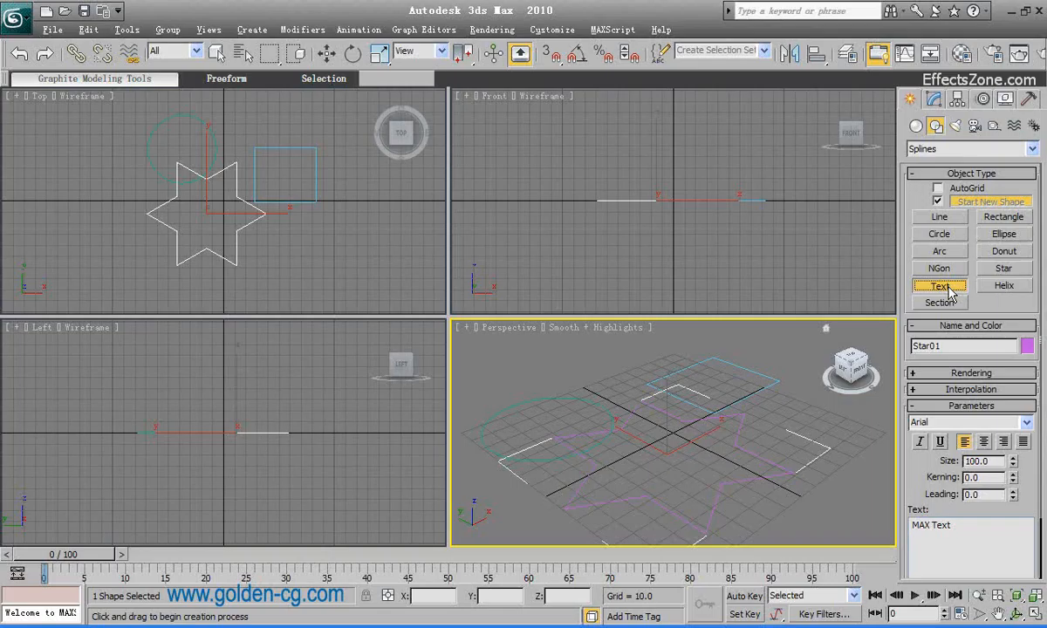
click(648, 441)
scroll(648, 442, down, 2)
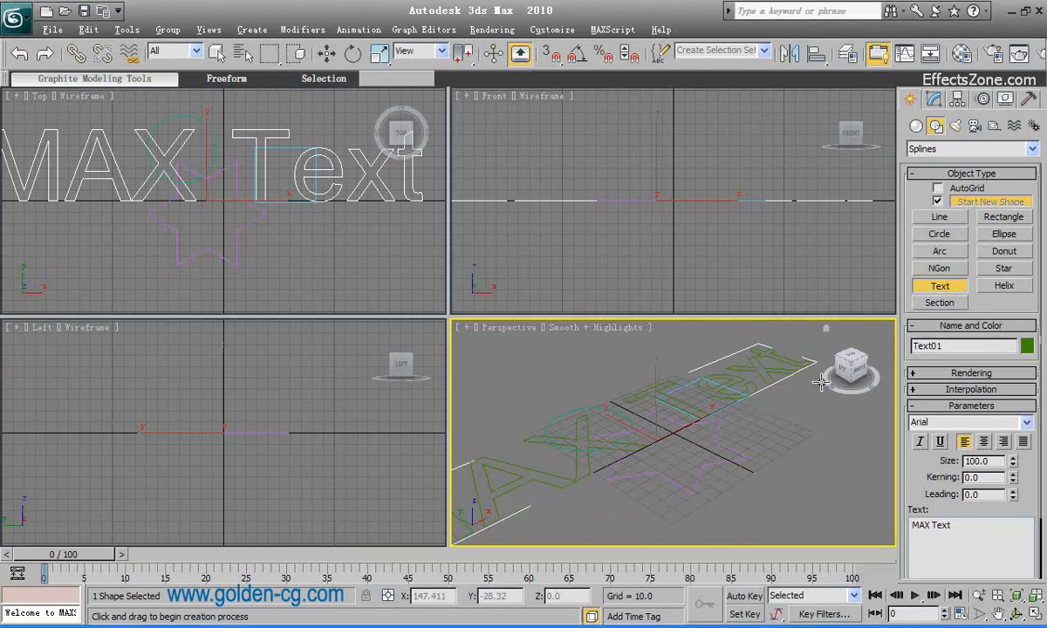
Delete all the shapes in the scene
click(928, 220)
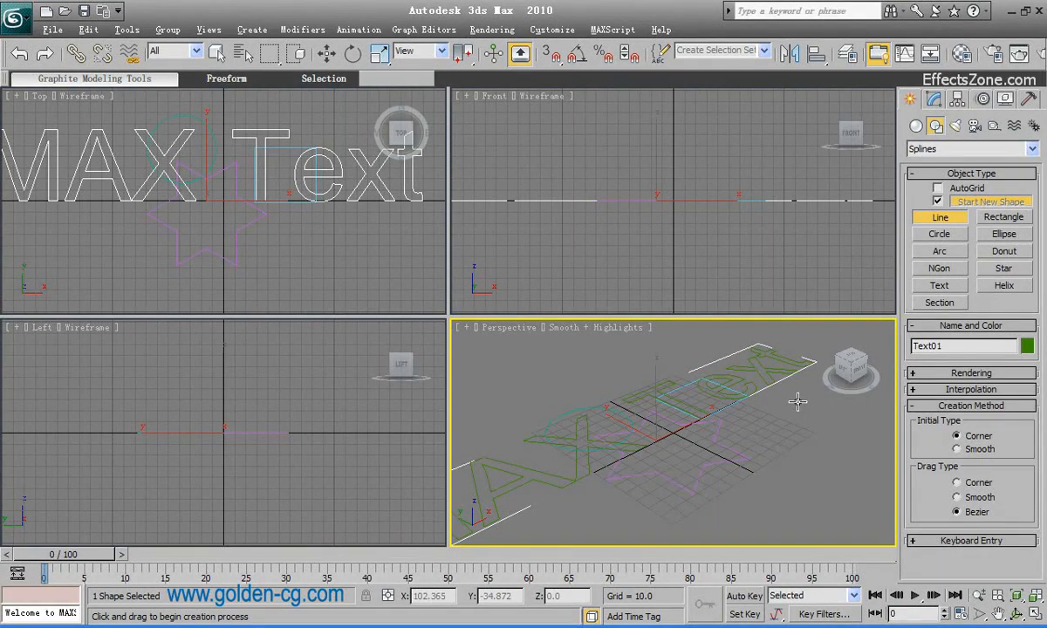
key(ctrl+a)
key(Delete)
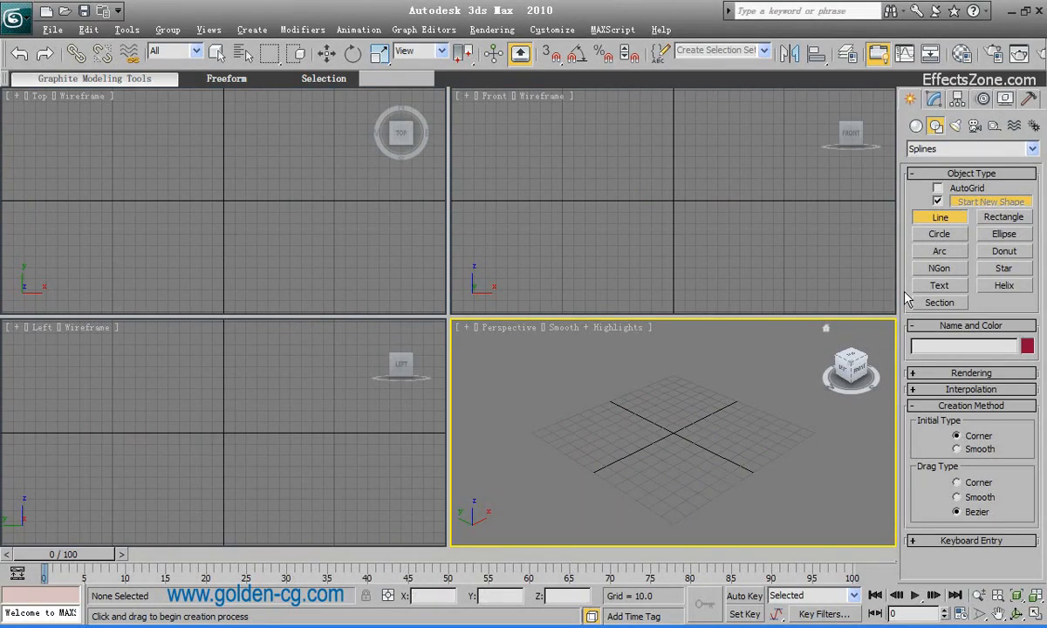
Draw a circle with a radius of about 62 in the Top view and one of about 55 in the Front view
click(920, 236)
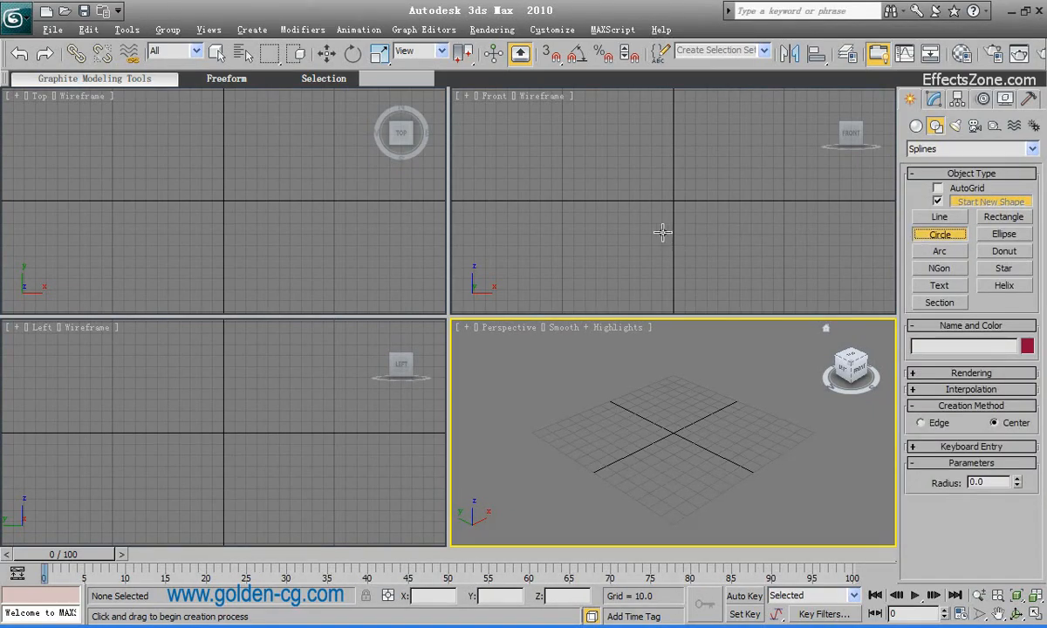
drag(219, 203, 280, 232)
click(611, 423)
scroll(628, 423, up, 2)
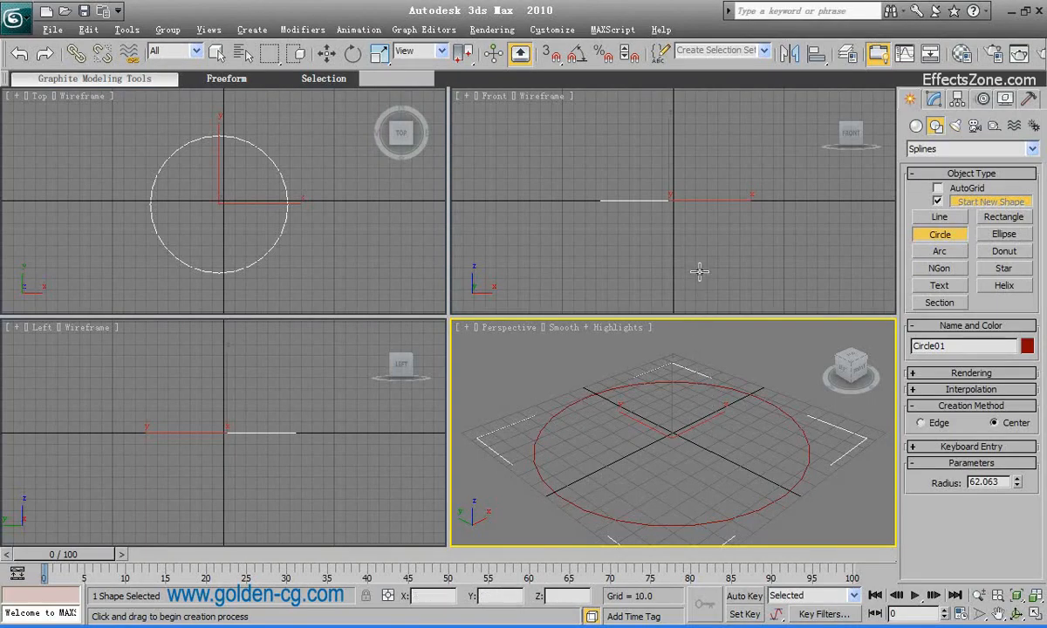
drag(692, 198, 740, 238)
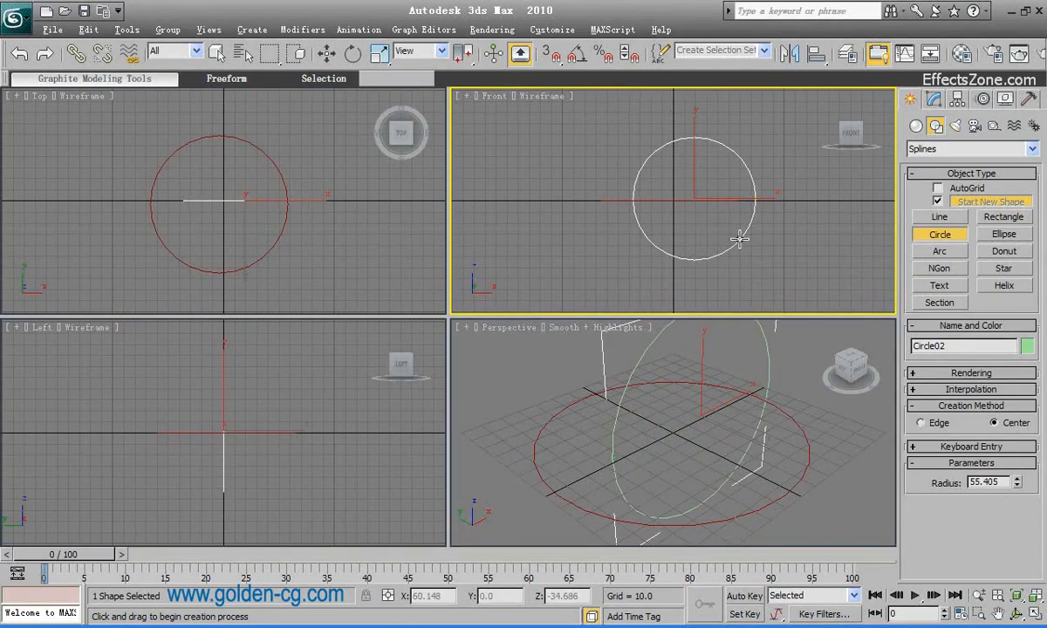
right_click(678, 390)
alt+middle_drag(710, 415, 681, 428)
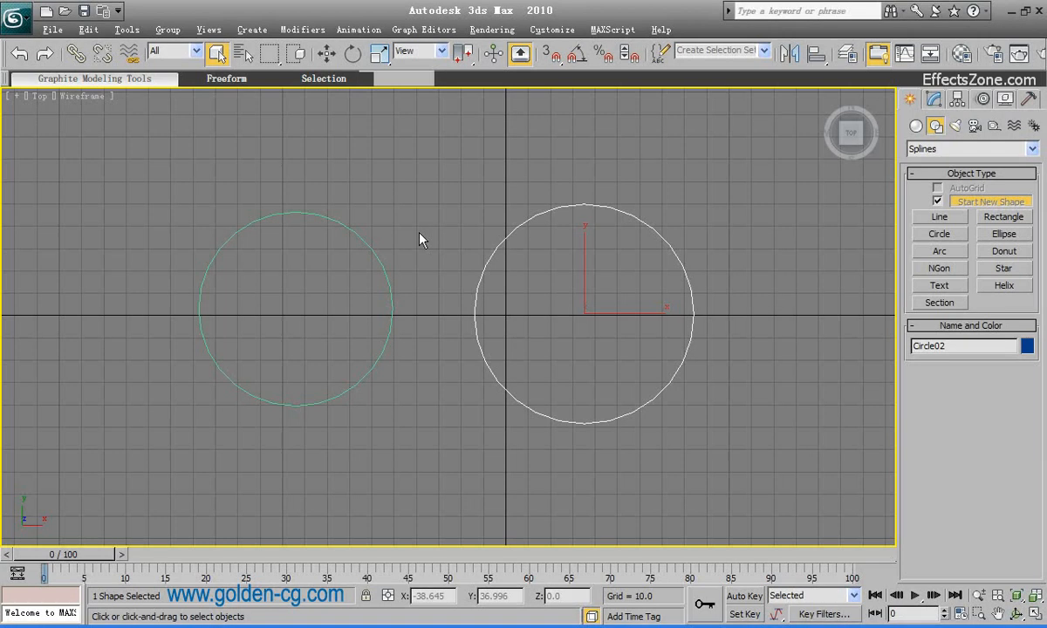
Apply an Edit Spline modifier to the smaller green circle in the Top view
click(394, 253)
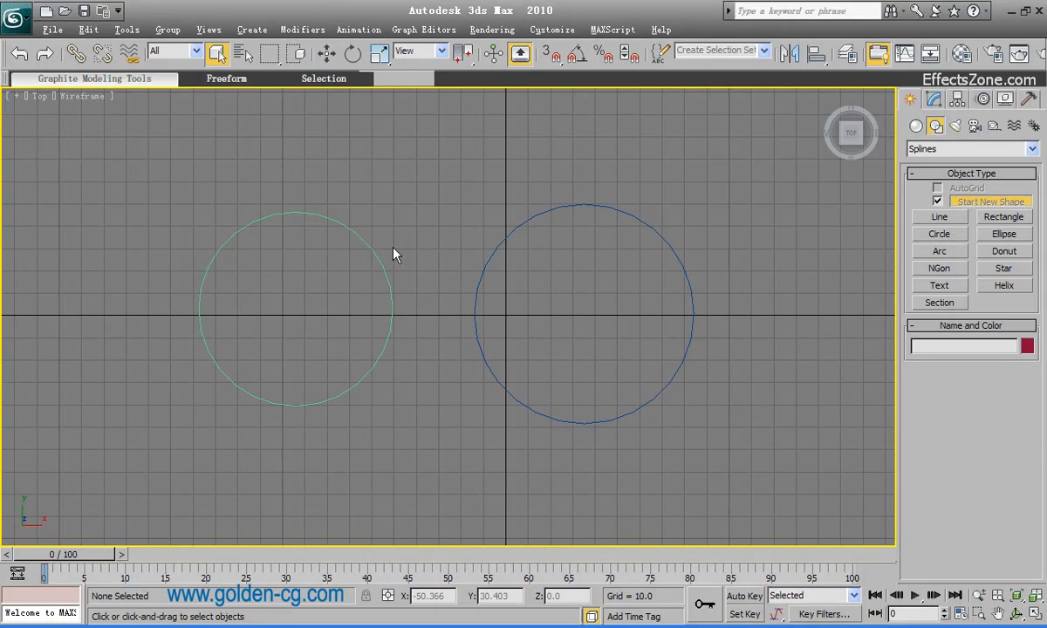
click(378, 256)
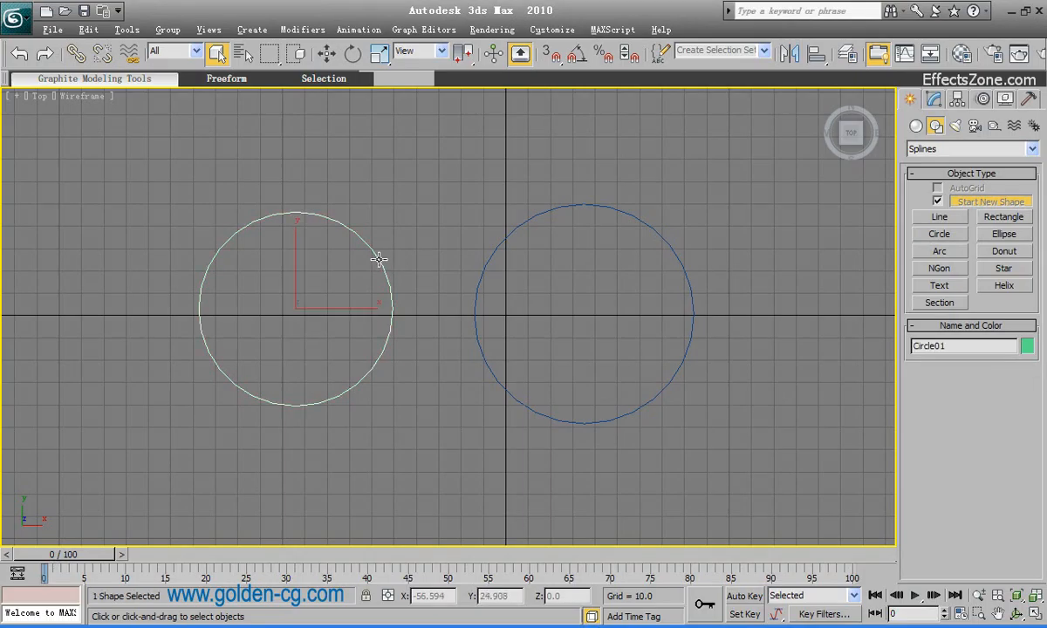
click(934, 99)
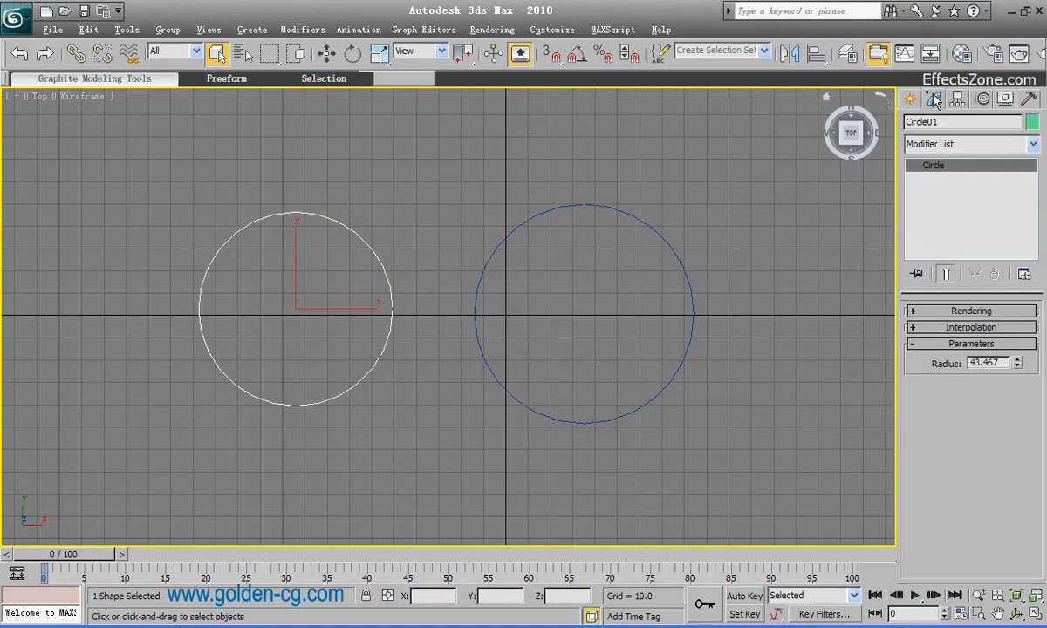
click(942, 145)
scroll(941, 149, down, 1)
scroll(941, 148, down, 2)
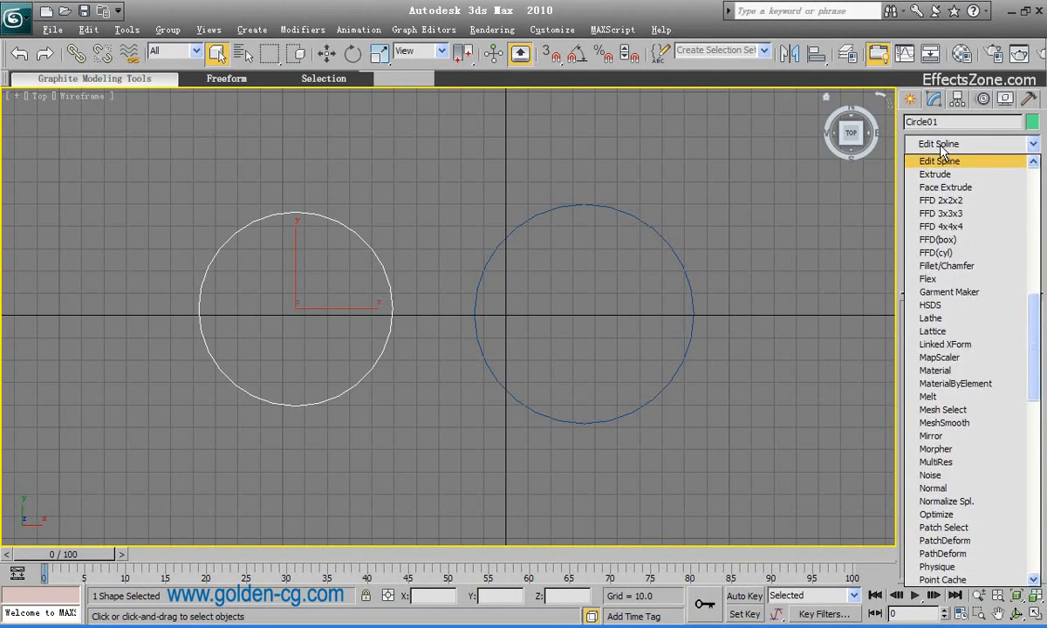
click(941, 148)
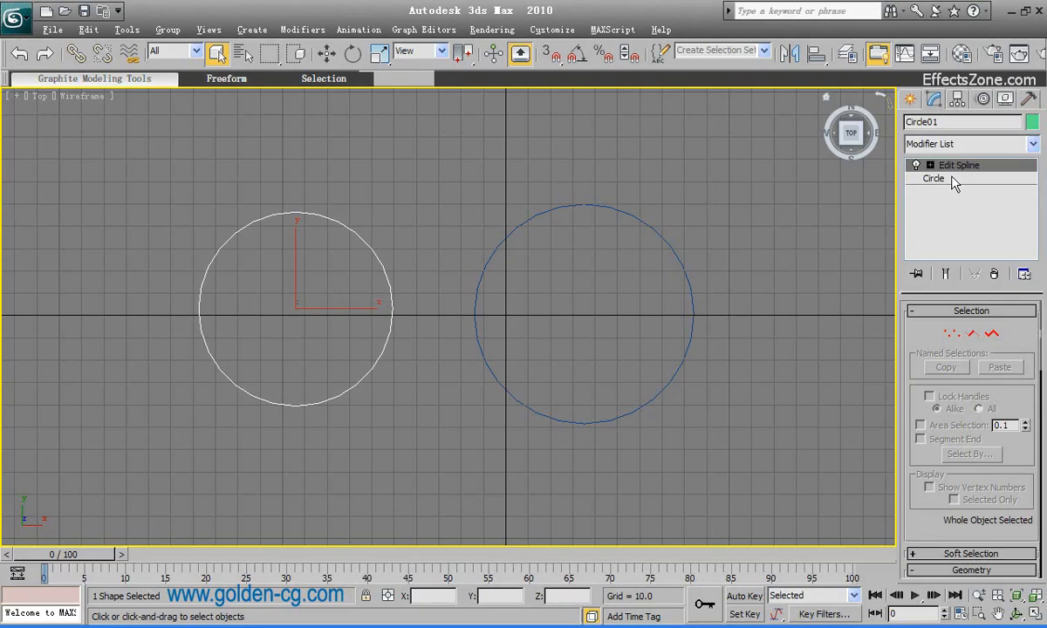
Convert the larger blue circle to an Editable Spline
click(655, 234)
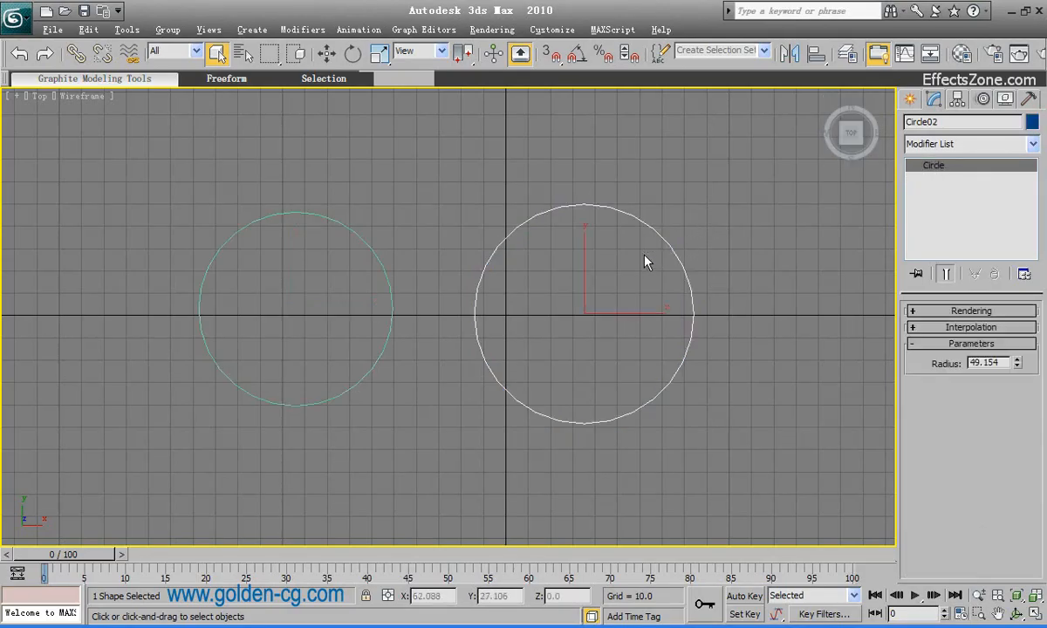
right_click(653, 232)
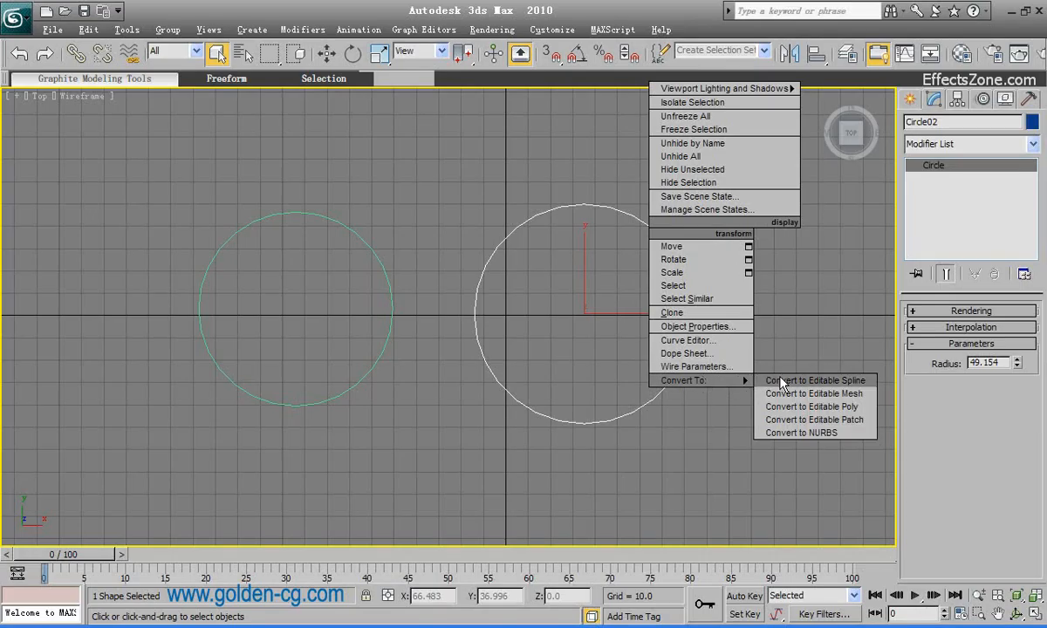
click(870, 384)
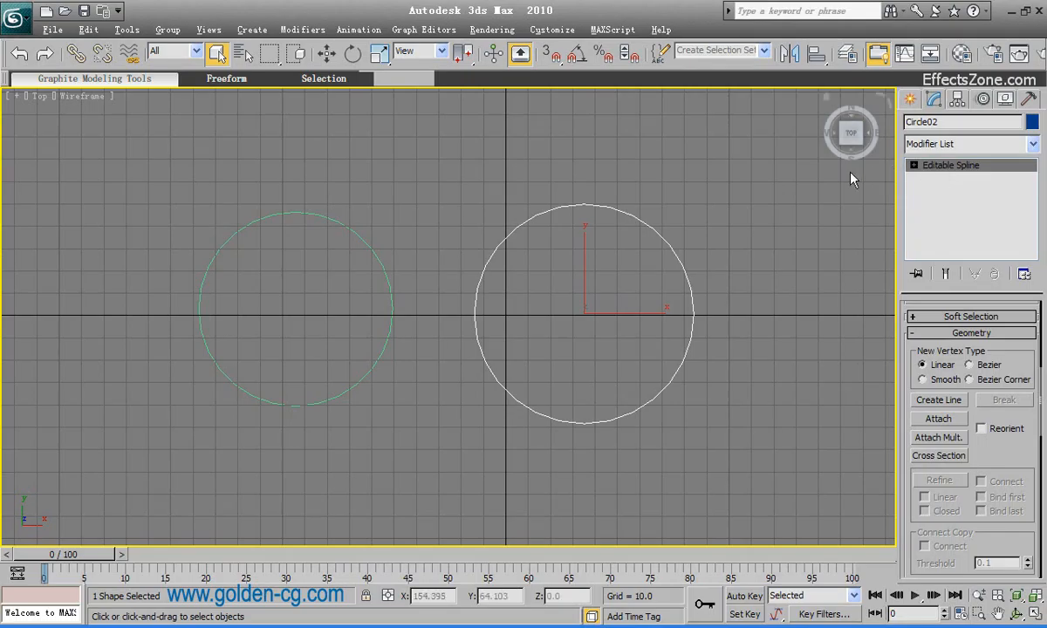
Try adjusting the green circle's radius at its base Circle level and return to the Edit Spline modifier
click(379, 263)
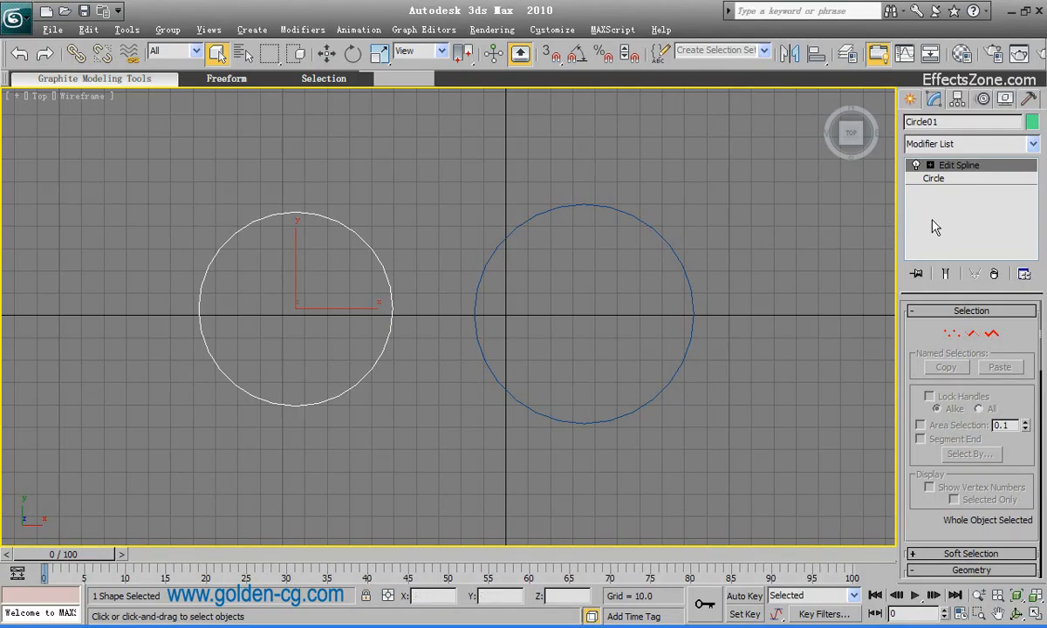
click(976, 181)
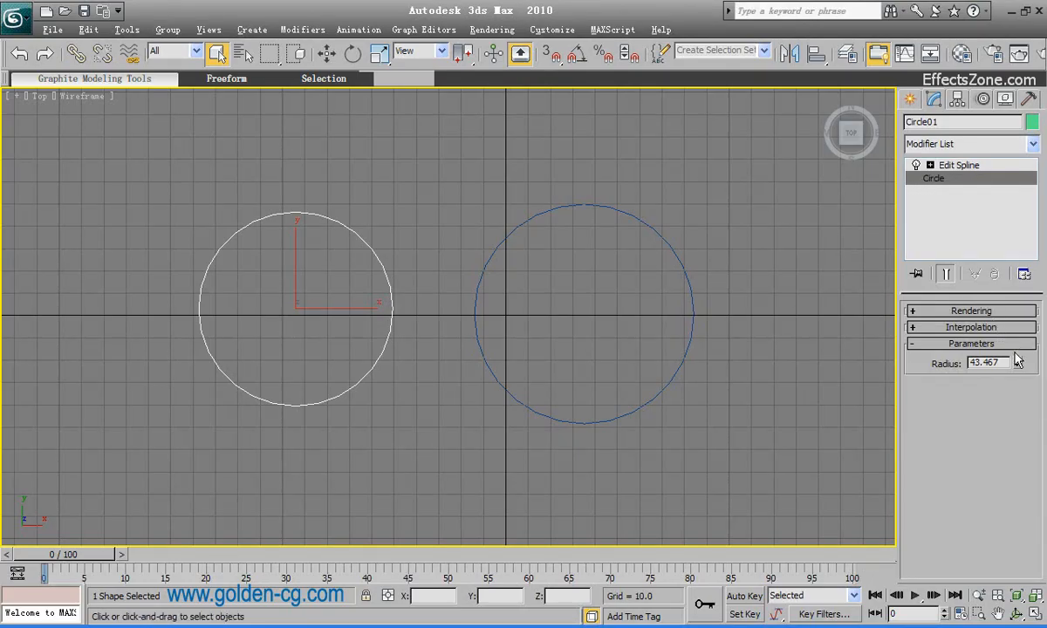
mouse_move(1019, 365)
mouse_down()
mouse_move(1015, 327)
mouse_move(1017, 365)
mouse_up()
click(975, 167)
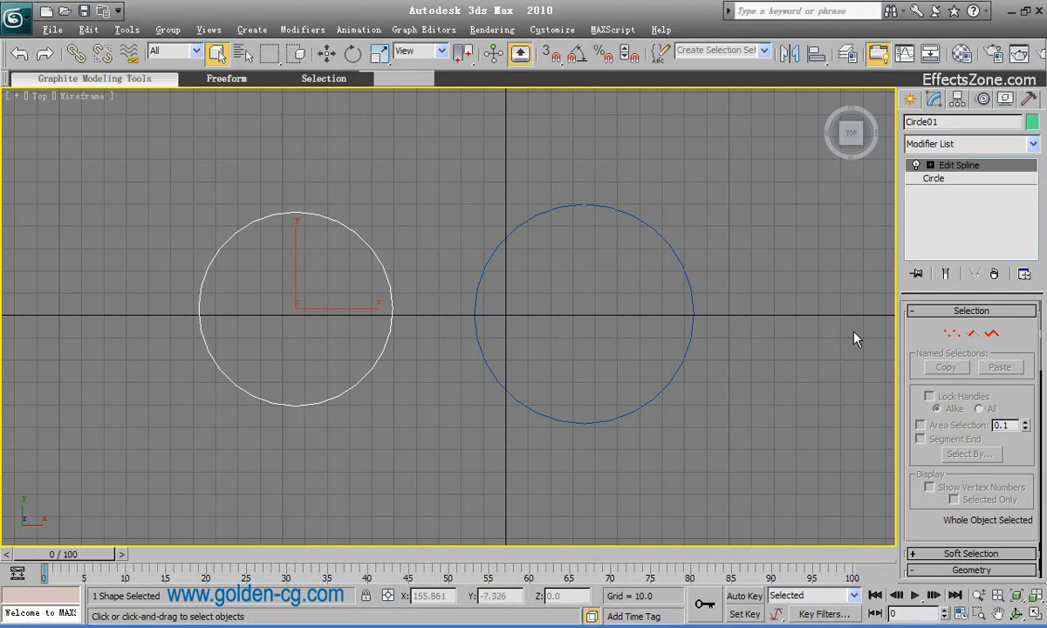
With Auto Key on at frame 50, move the green circle's rightmost vertex right to about X -27.5, and go back to frame 0
click(951, 333)
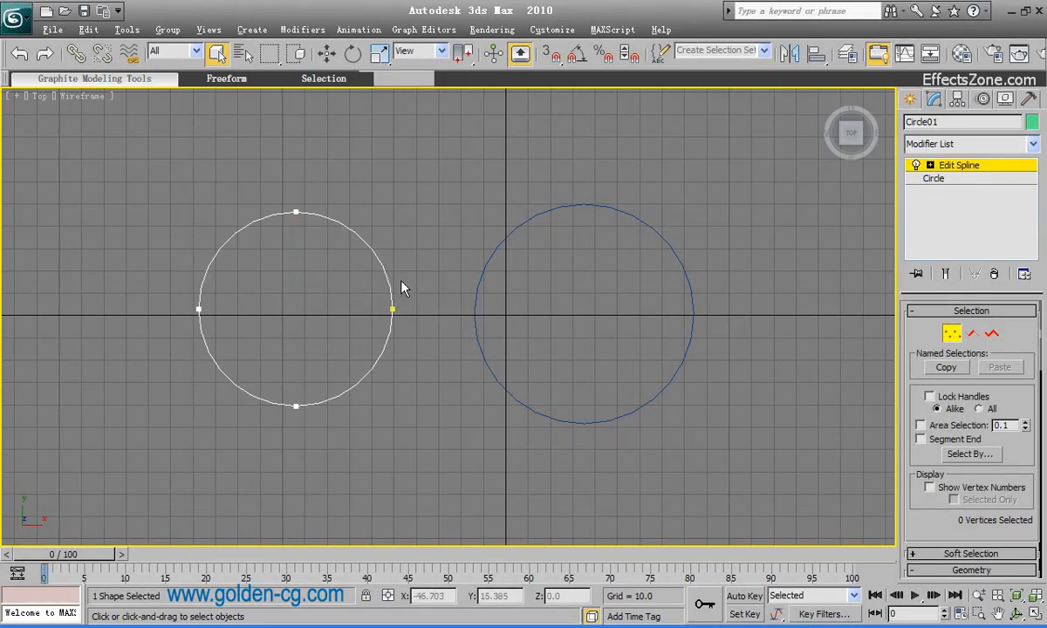
drag(400, 286, 382, 336)
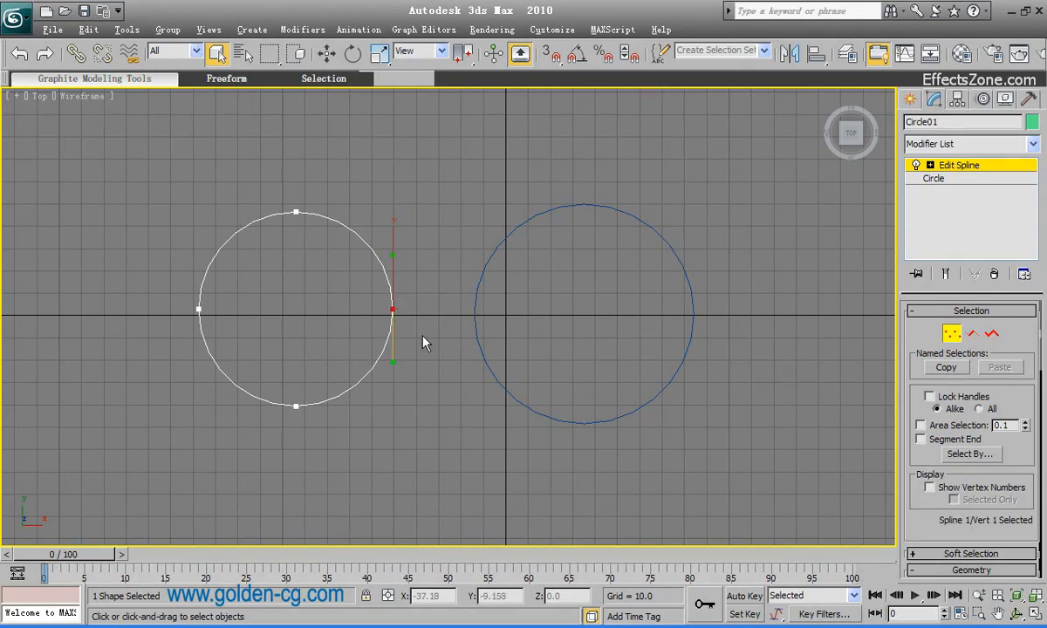
click(449, 551)
key(n)
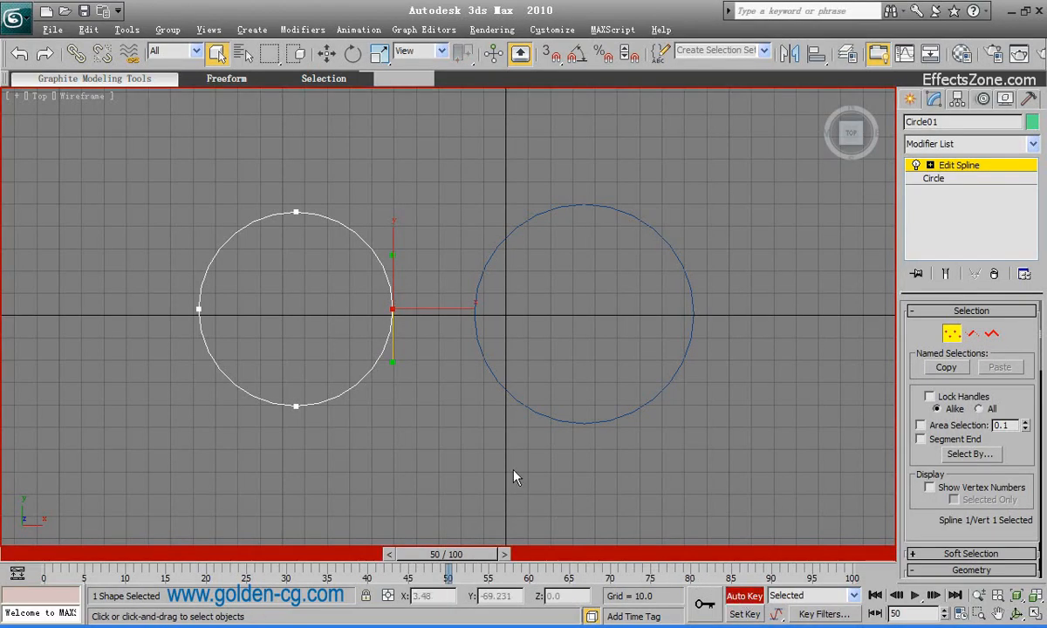
key(w)
drag(440, 307, 491, 306)
drag(474, 555, 79, 555)
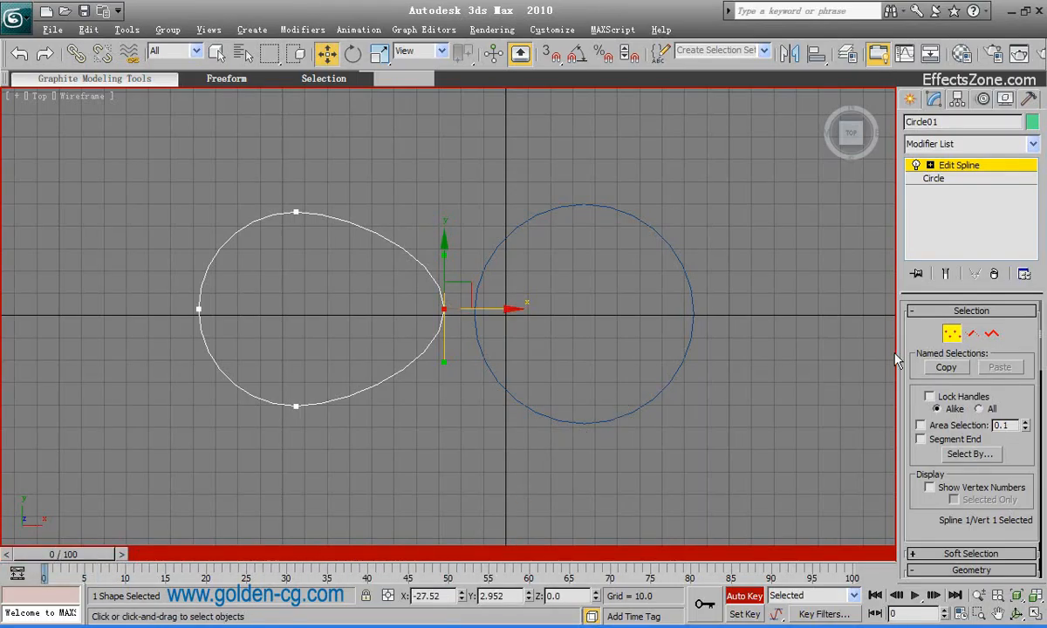
Leave vertex editing on the green circle and start vertex editing on the blue Editable Spline circle
click(949, 335)
click(693, 324)
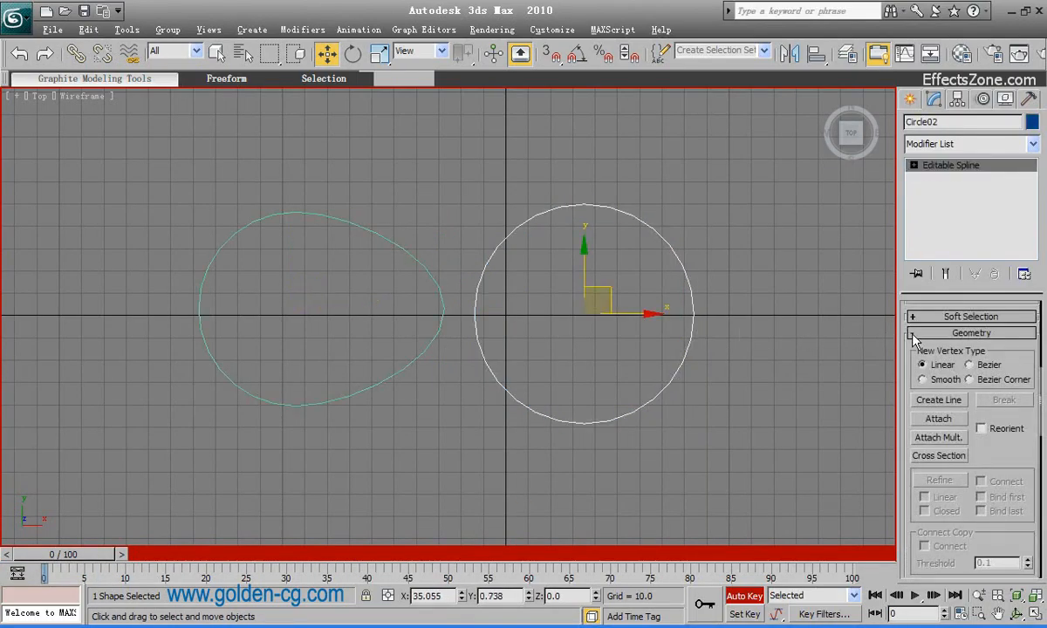
key(1)
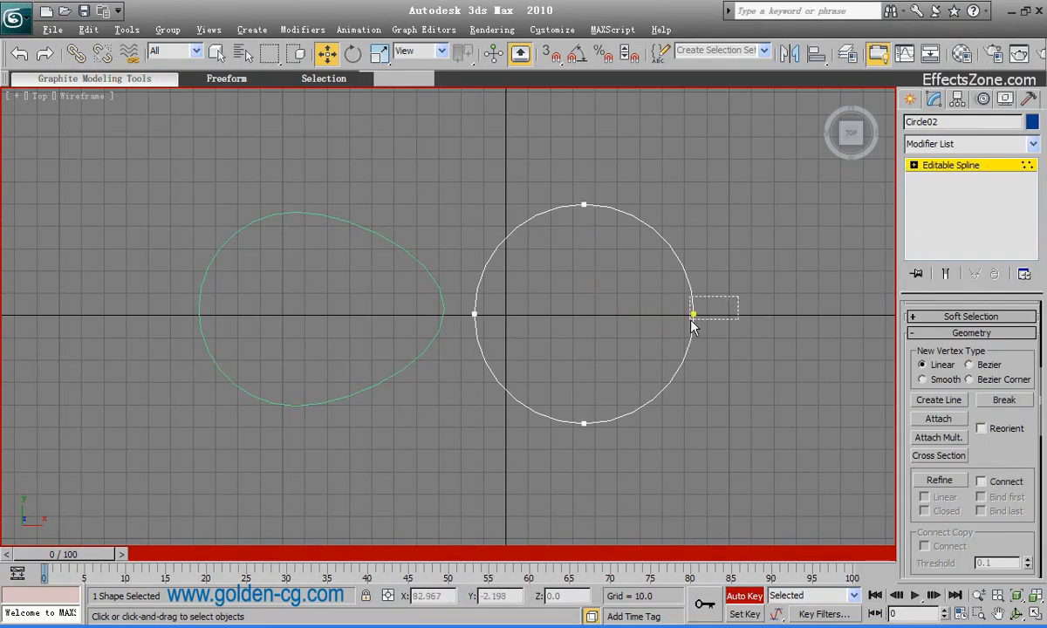